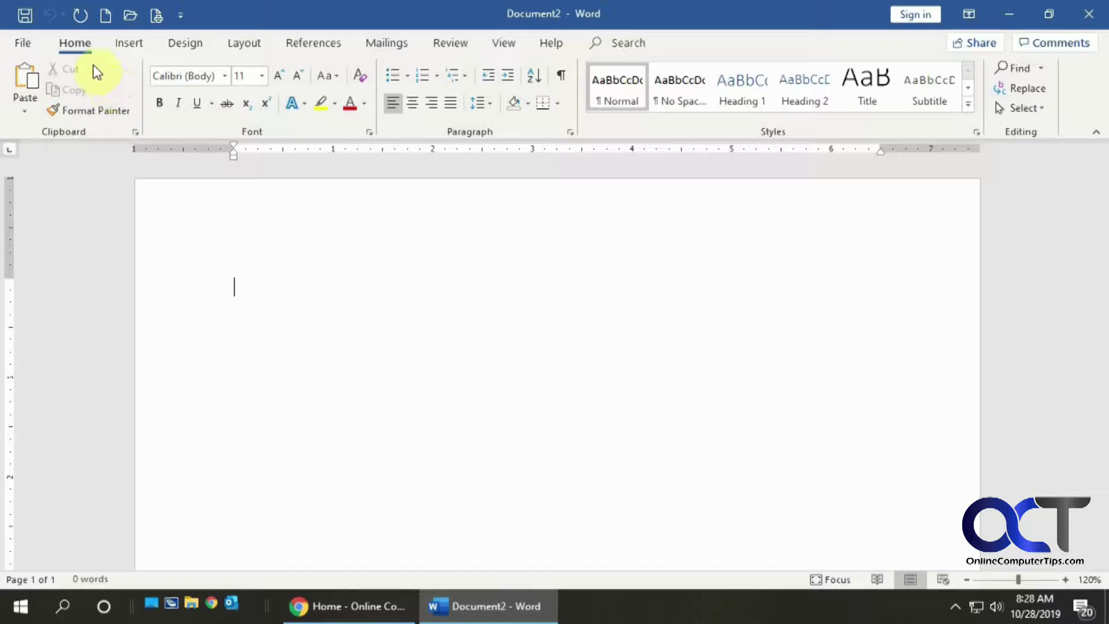
- Return the ribbon to Home and view the Font dialog, closing it without changes
{"action": "left_click", "coordinate": [128, 47]}
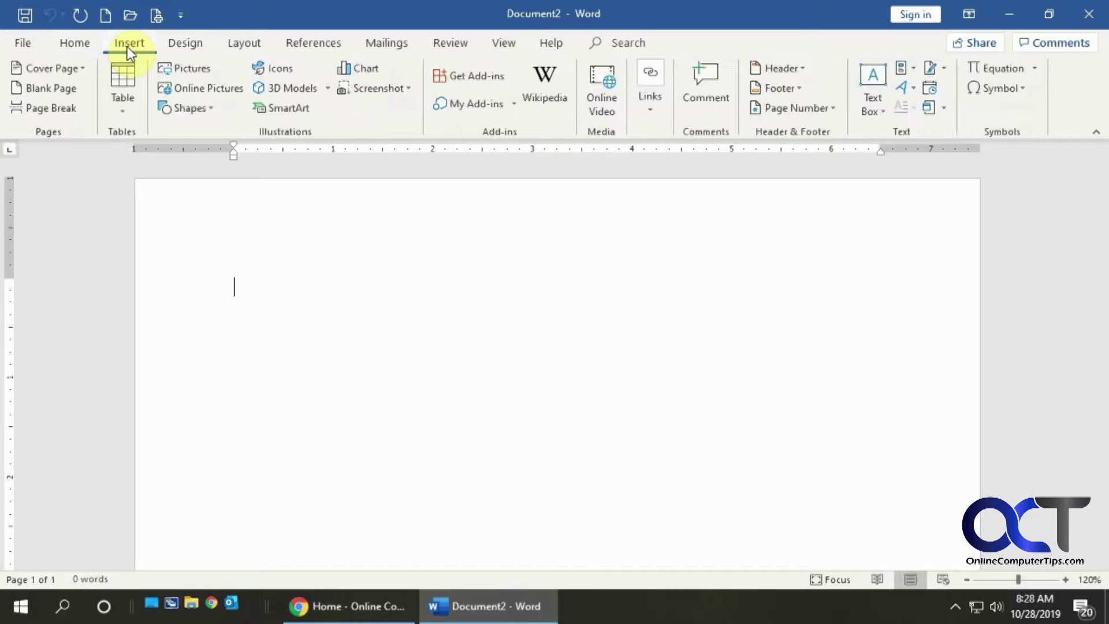
{"action": "left_click", "coordinate": [74, 44]}
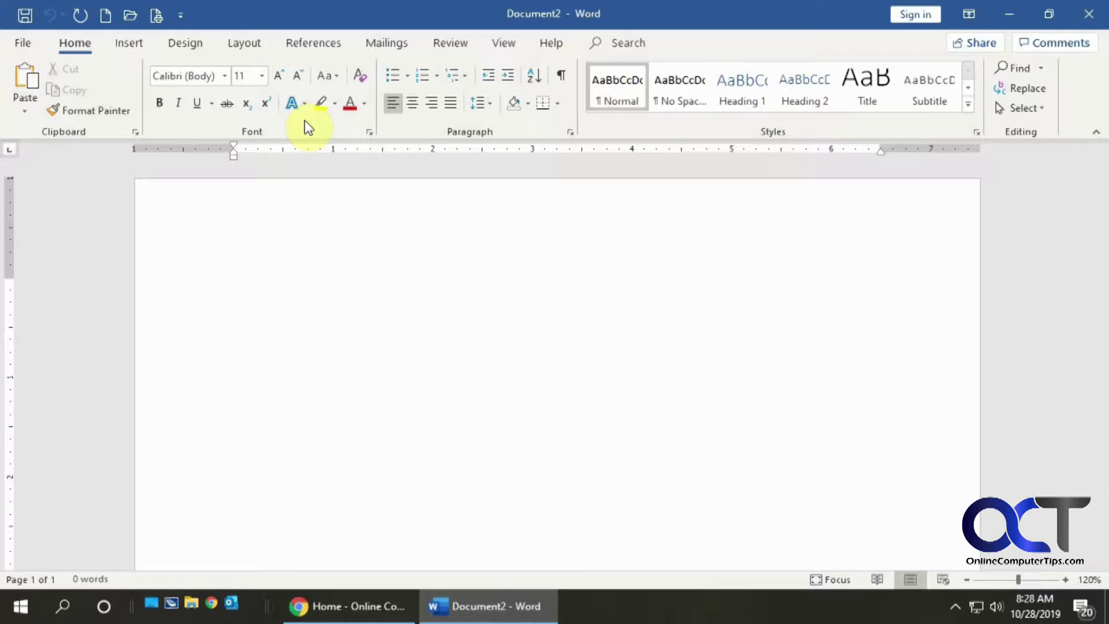
{"action": "left_click", "coordinate": [369, 134]}
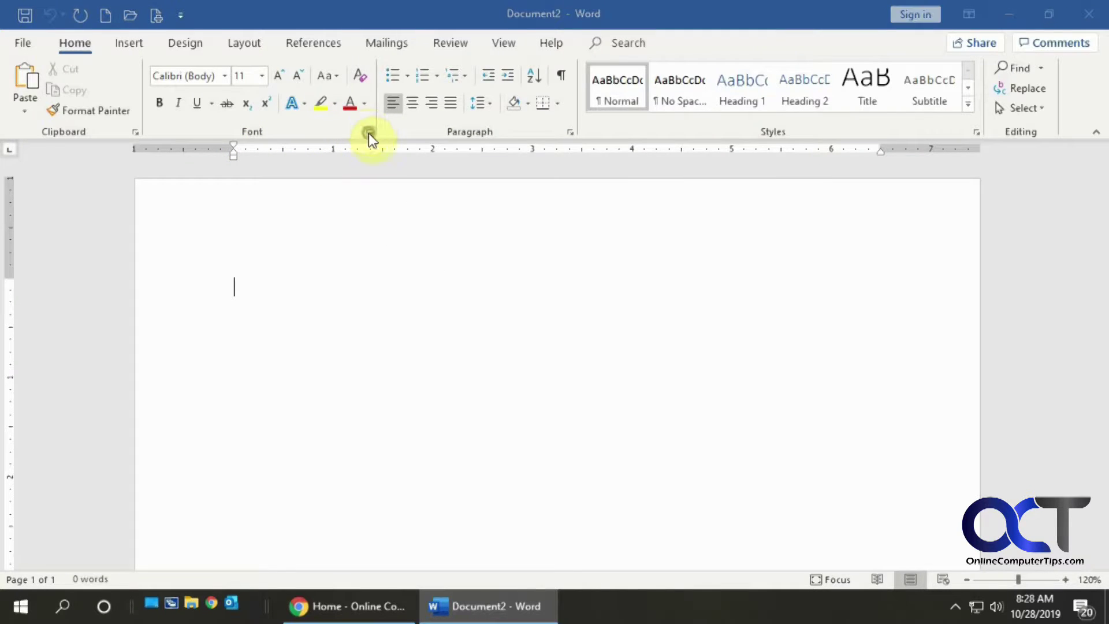
{"action": "left_click", "coordinate": [728, 481]}
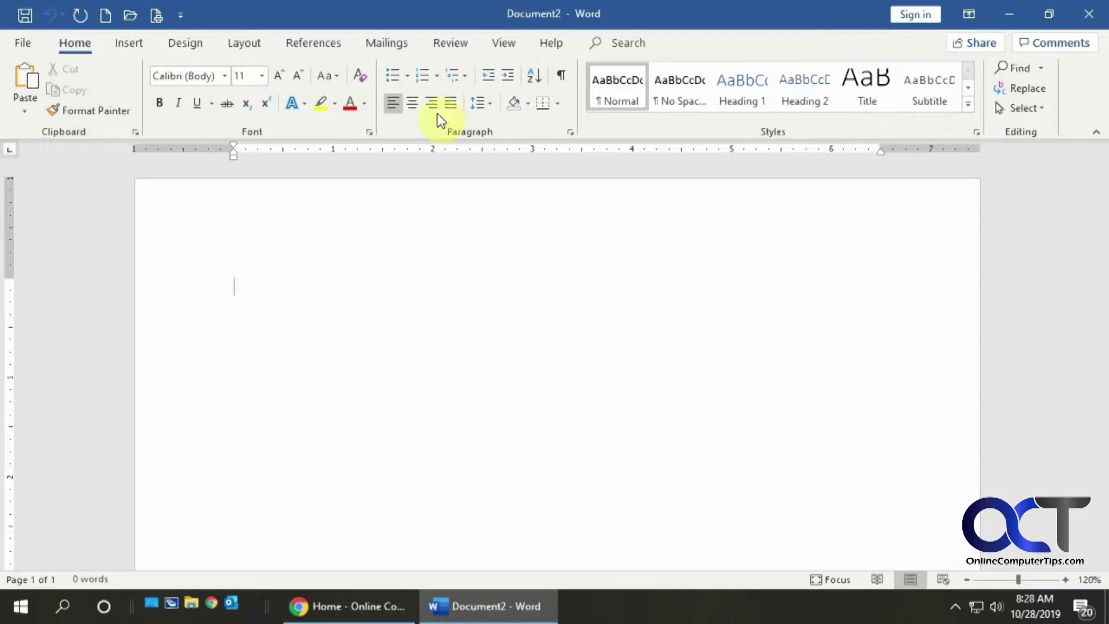
- Open Word Options at the Customize Ribbon page
{"action": "left_click", "coordinate": [29, 45]}
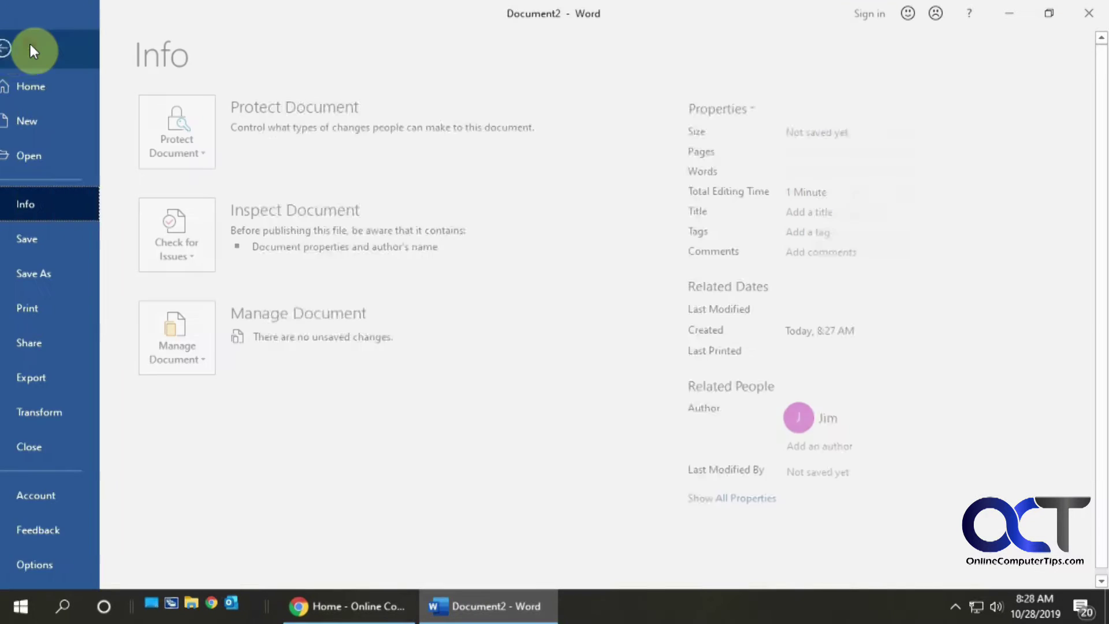
{"action": "left_click", "coordinate": [56, 564]}
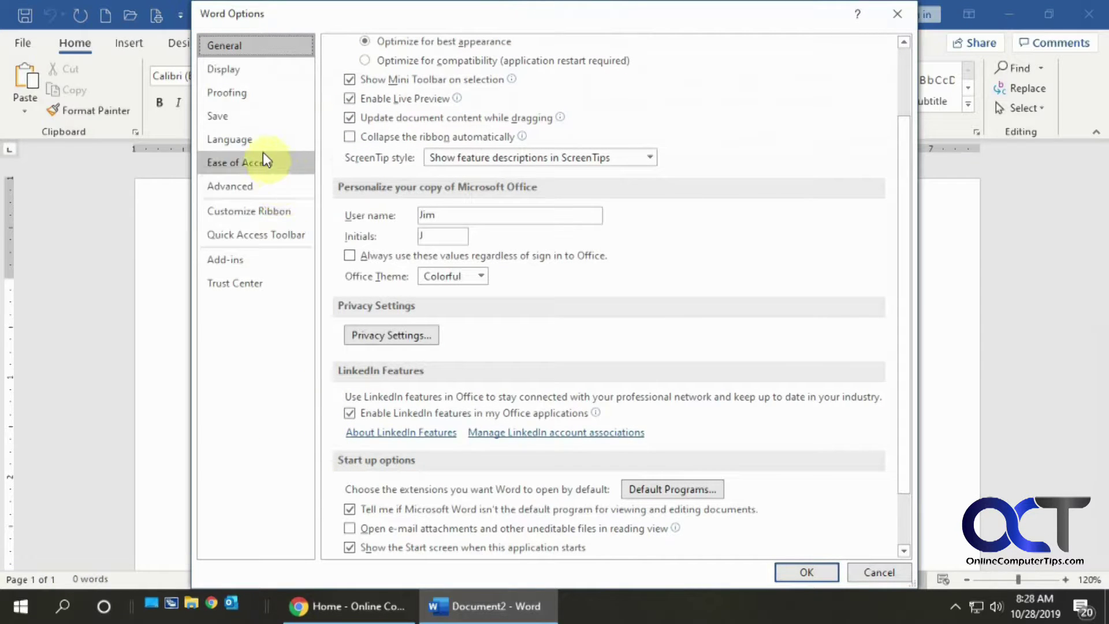
{"action": "left_click", "coordinate": [259, 209]}
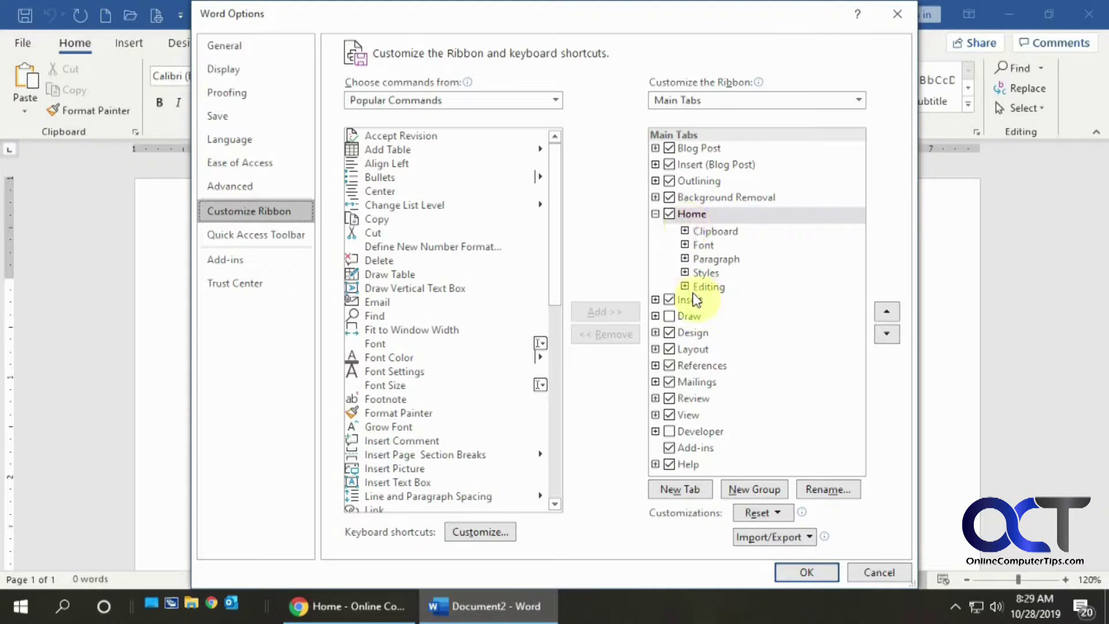
- Reposition the Options window and add a new custom group to the Home tab
{"action": "left_click_drag", "start_coordinate": [687, 16], "coordinate": [676, 84]}
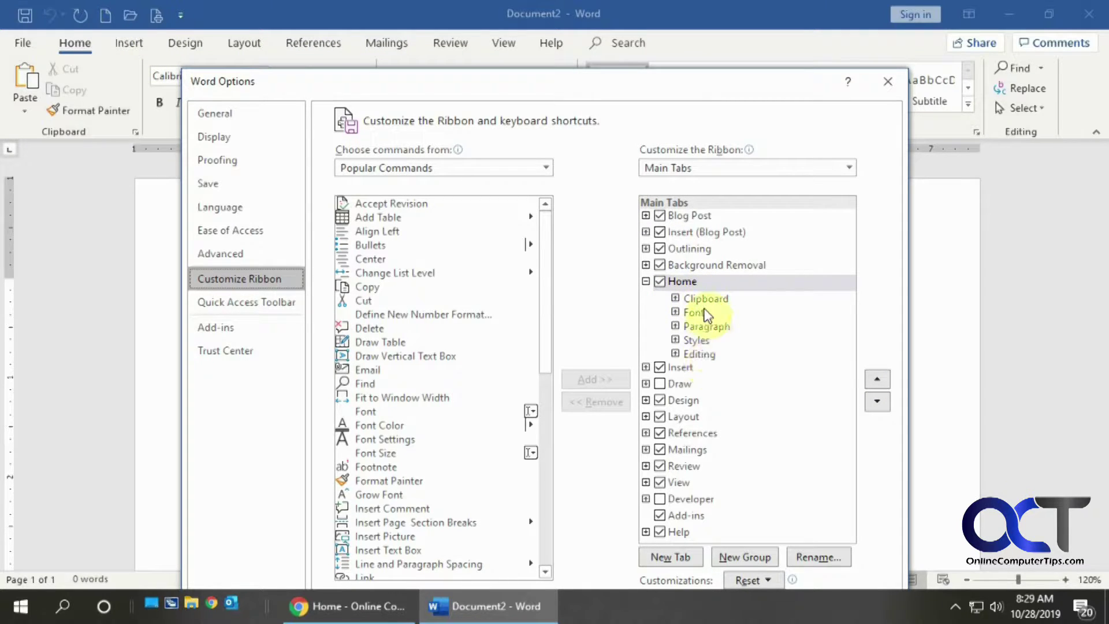
{"action": "left_click_drag", "start_coordinate": [633, 86], "coordinate": [583, 166]}
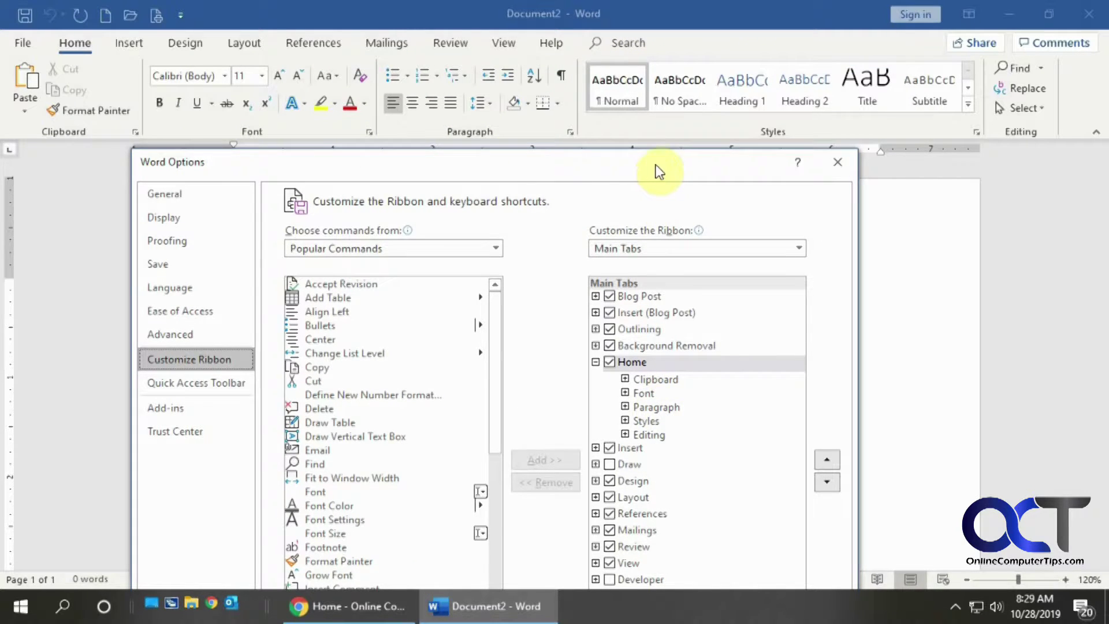
{"action": "left_click_drag", "start_coordinate": [656, 166], "coordinate": [677, 41]}
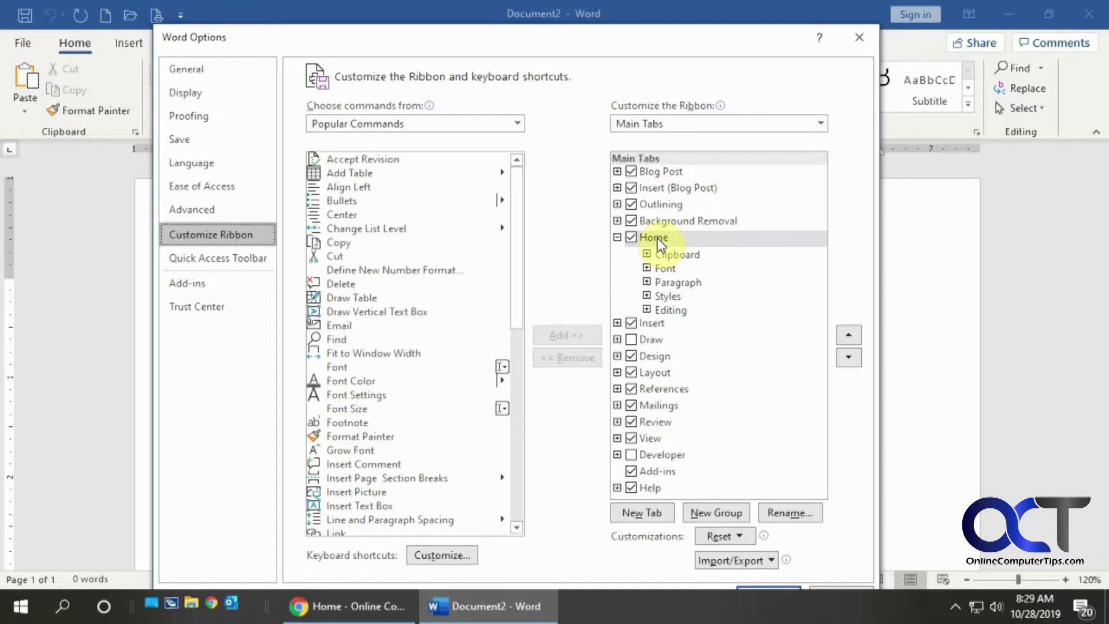
{"action": "left_click", "coordinate": [716, 513]}
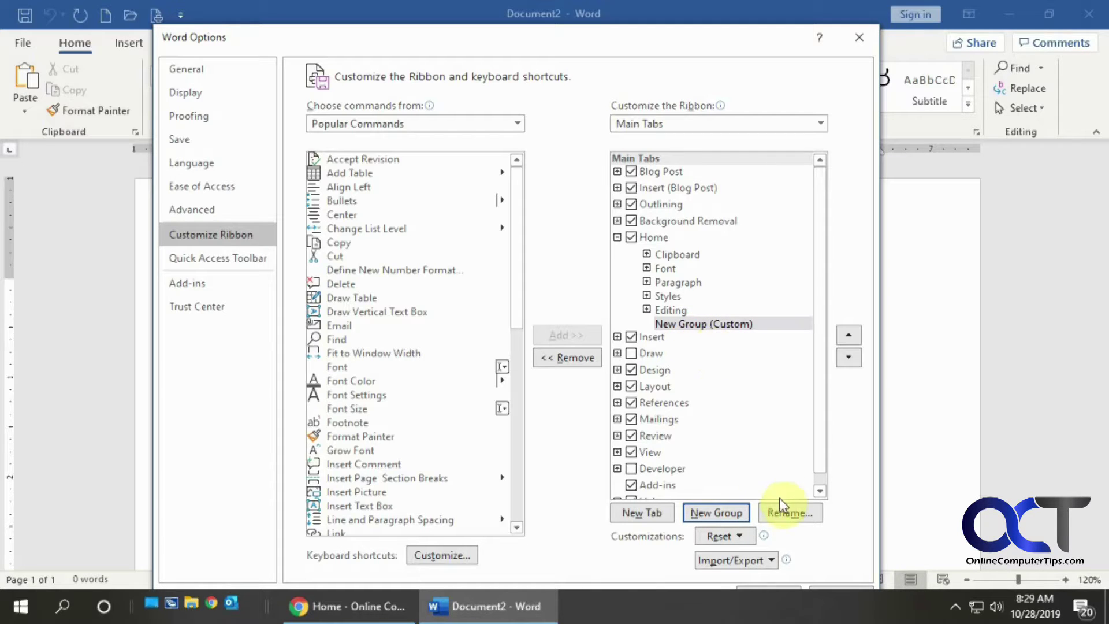
- Rename the new Home group to 'Mailings' with a chosen symbol
{"action": "left_click", "coordinate": [785, 513]}
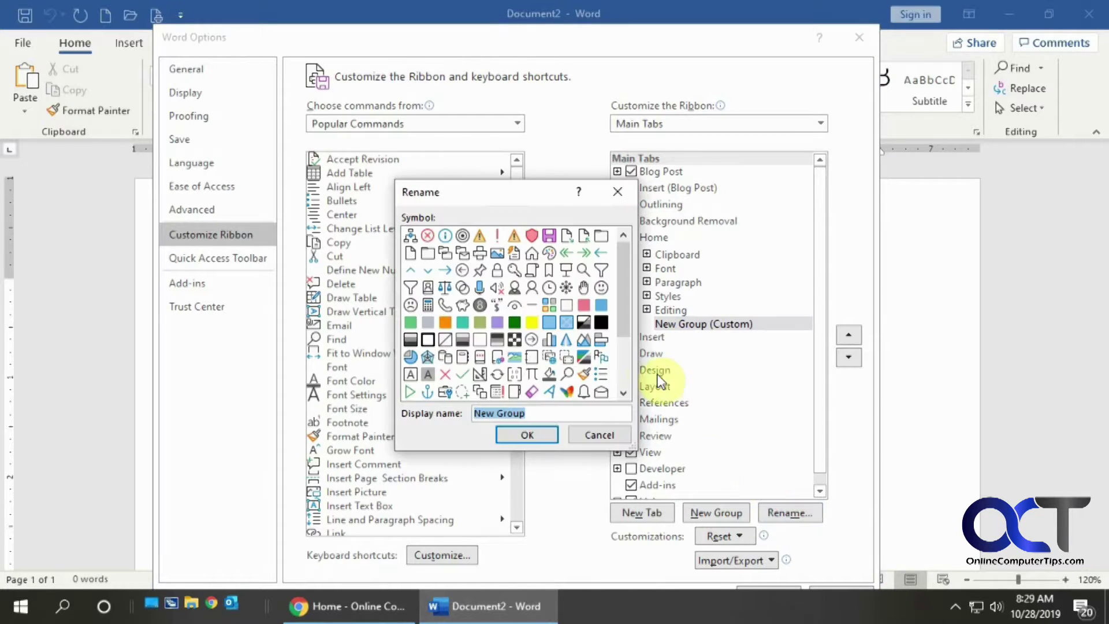
{"action": "left_click", "coordinate": [549, 392]}
{"action": "type", "text": "M"}
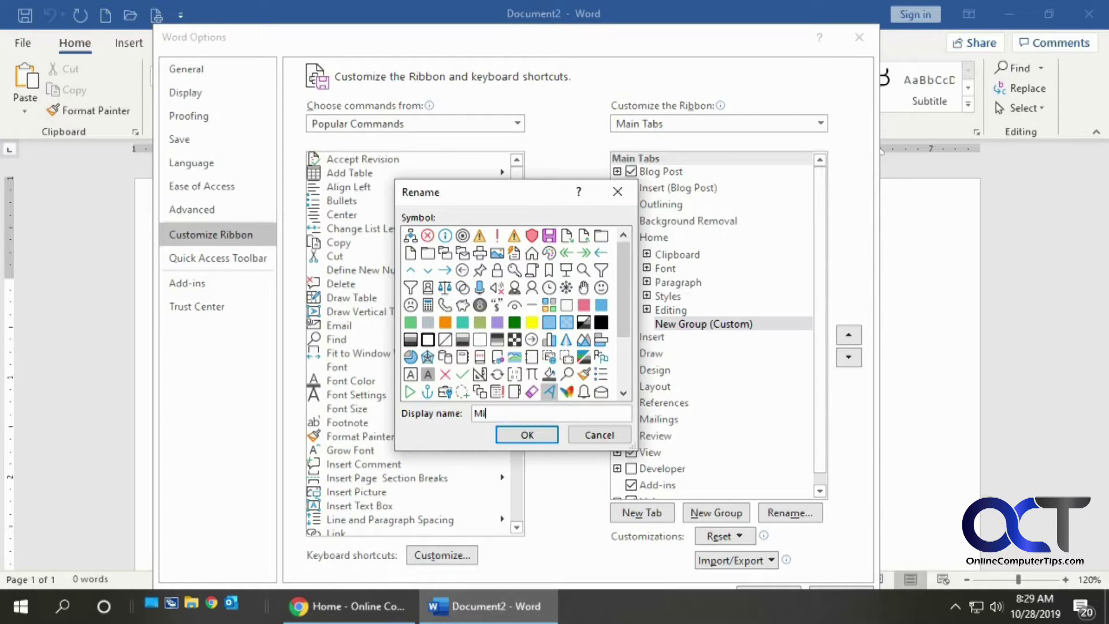
{"action": "type", "text": "ailings"}
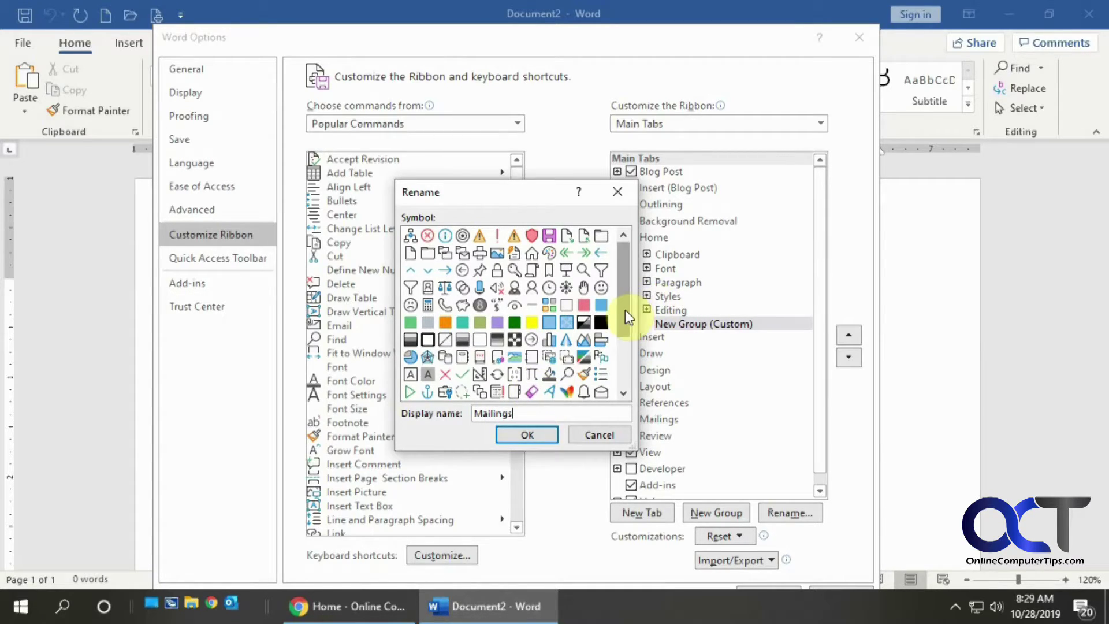
{"action": "scroll", "coordinate": [623, 334], "scroll_direction": "down", "scroll_amount": 2}
{"action": "left_click", "coordinate": [525, 434]}
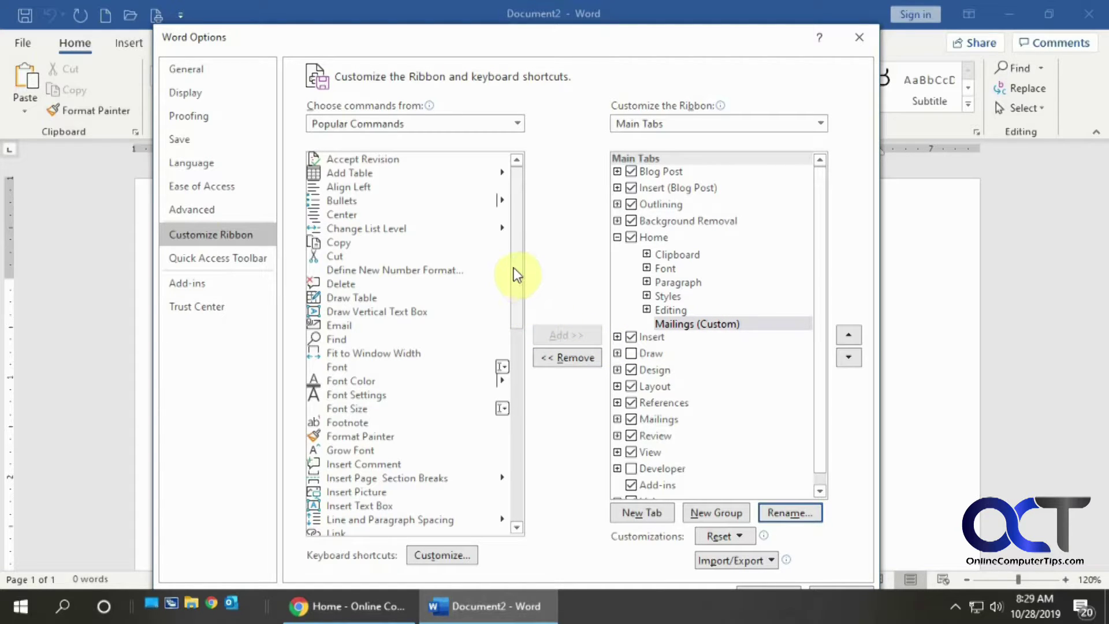
{"action": "mouse_move", "coordinate": [514, 268]}
{"action": "left_mouse_down"}
{"action": "mouse_move", "coordinate": [511, 307]}
{"action": "mouse_move", "coordinate": [518, 251]}
{"action": "left_mouse_up"}
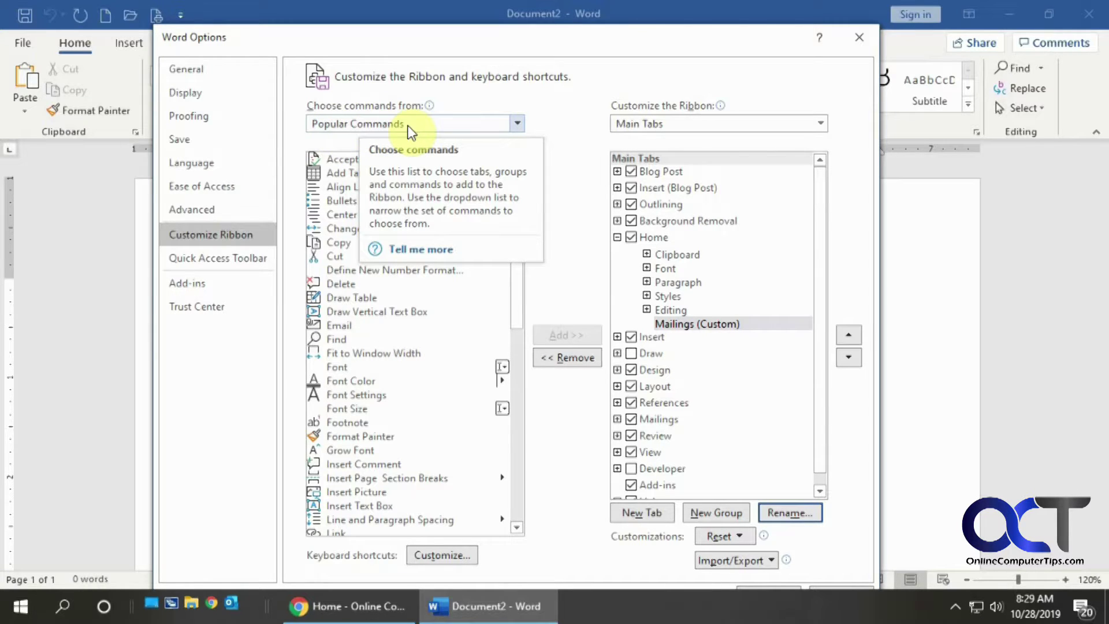
- Switch the command source list to All Commands
{"action": "left_click", "coordinate": [517, 123]}
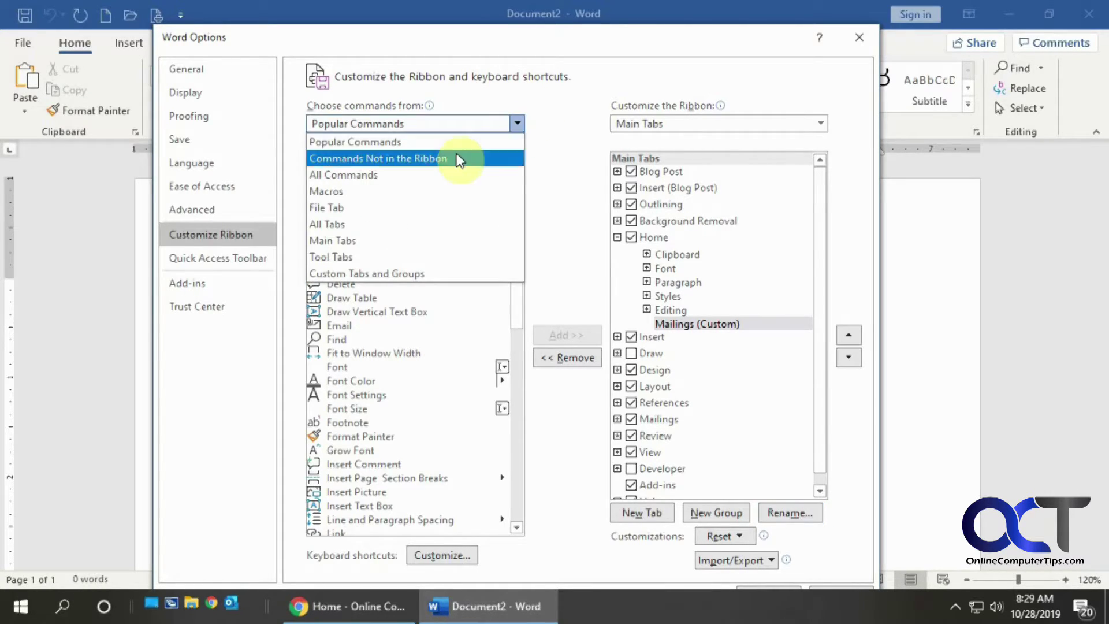
{"action": "left_click", "coordinate": [370, 174]}
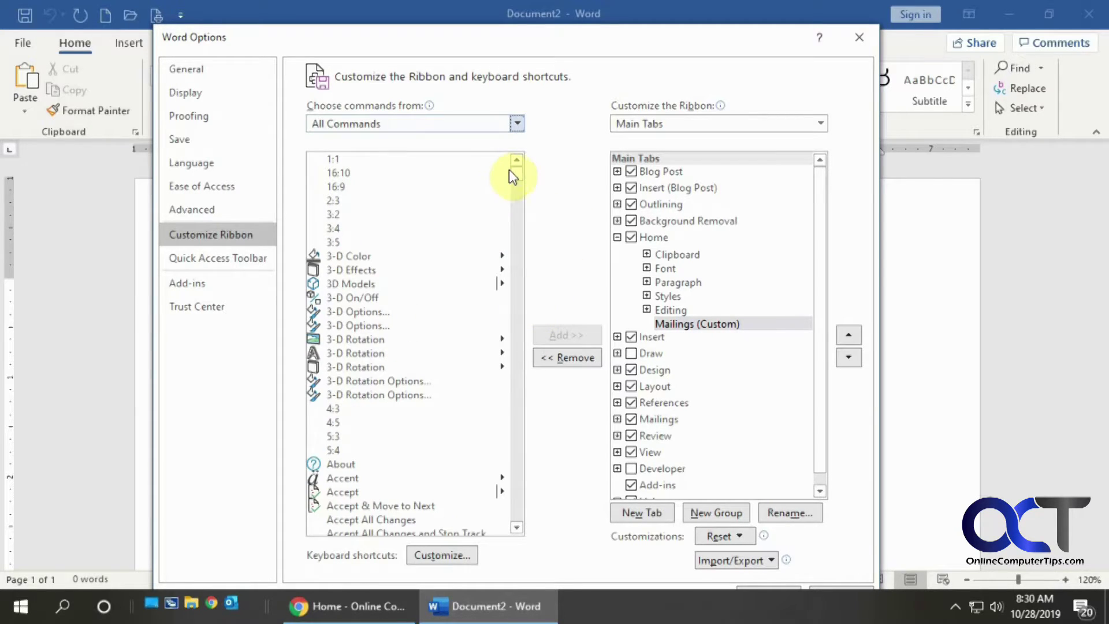
{"action": "left_click_drag", "start_coordinate": [517, 176], "coordinate": [526, 273]}
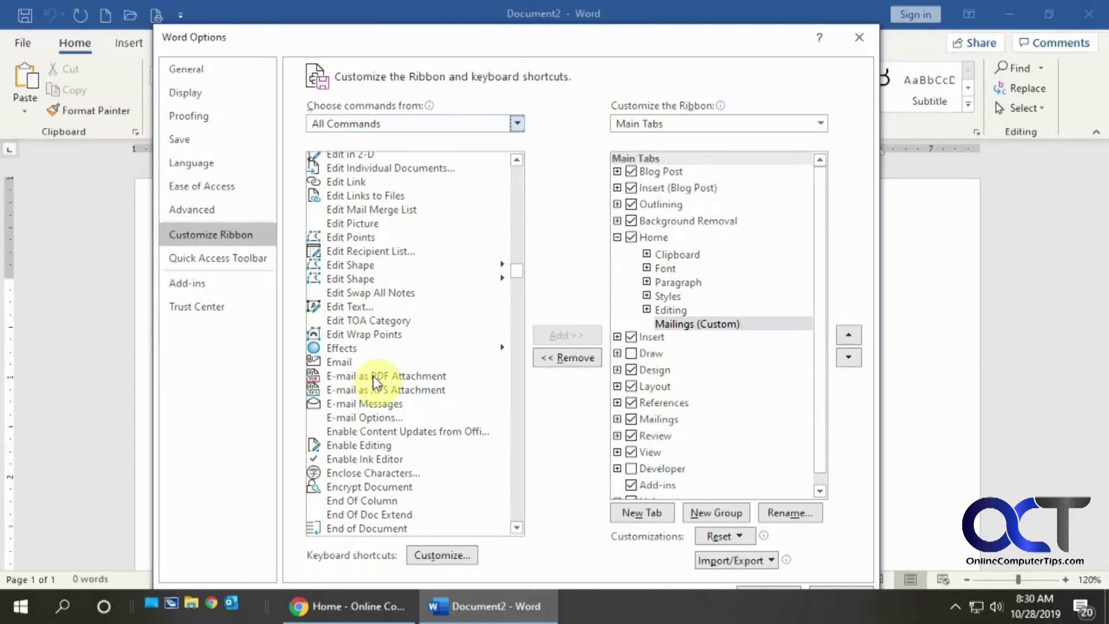
- Add Email and E-mail as PDF Attachment to the Mailings group
{"action": "left_click", "coordinate": [341, 362]}
{"action": "left_click", "coordinate": [560, 334]}
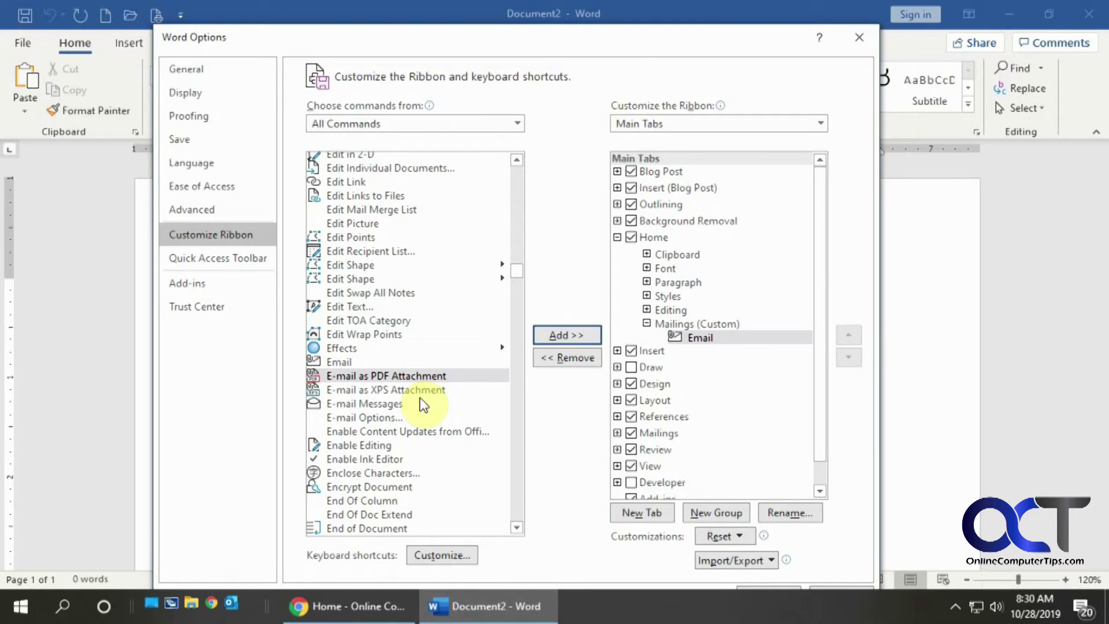
{"action": "left_click", "coordinate": [428, 376]}
{"action": "left_click", "coordinate": [561, 335]}
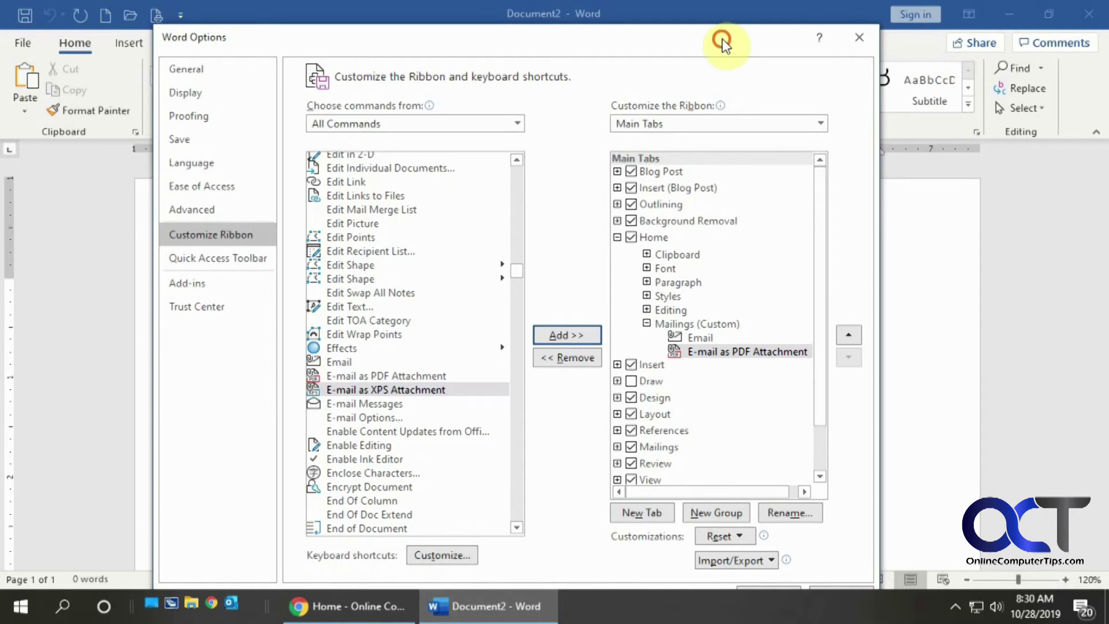
{"action": "left_click_drag", "start_coordinate": [722, 43], "coordinate": [733, 8]}
- Confirm Word Options with OK so Home shows the Mailings group's two commands
{"action": "left_click", "coordinate": [774, 570]}
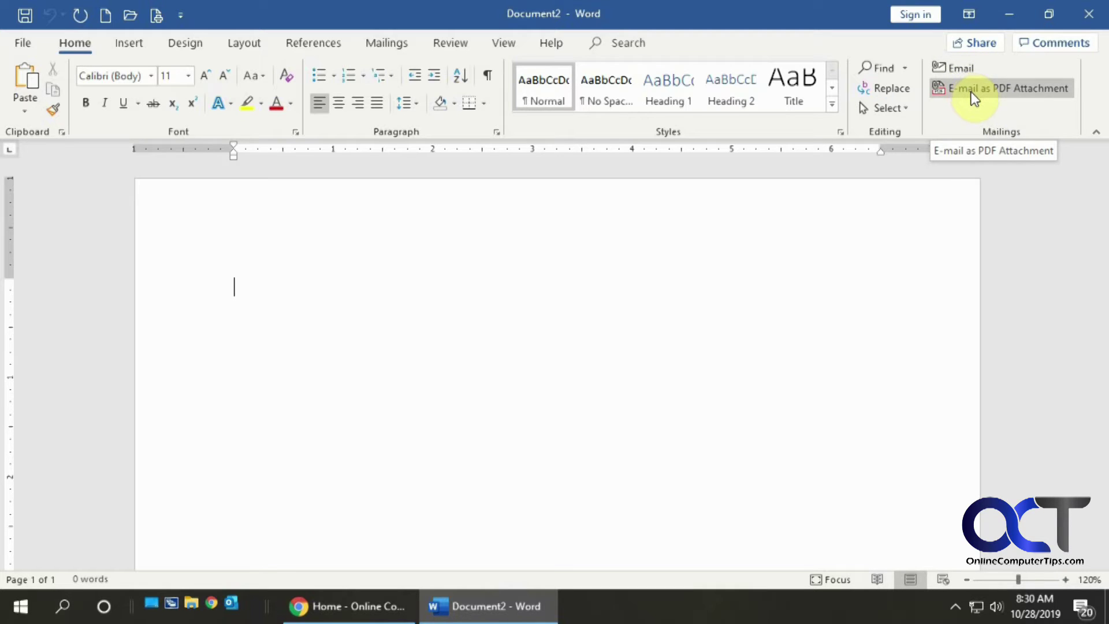
- Reopen Word Options at the Customize Ribbon page
{"action": "left_click", "coordinate": [23, 43]}
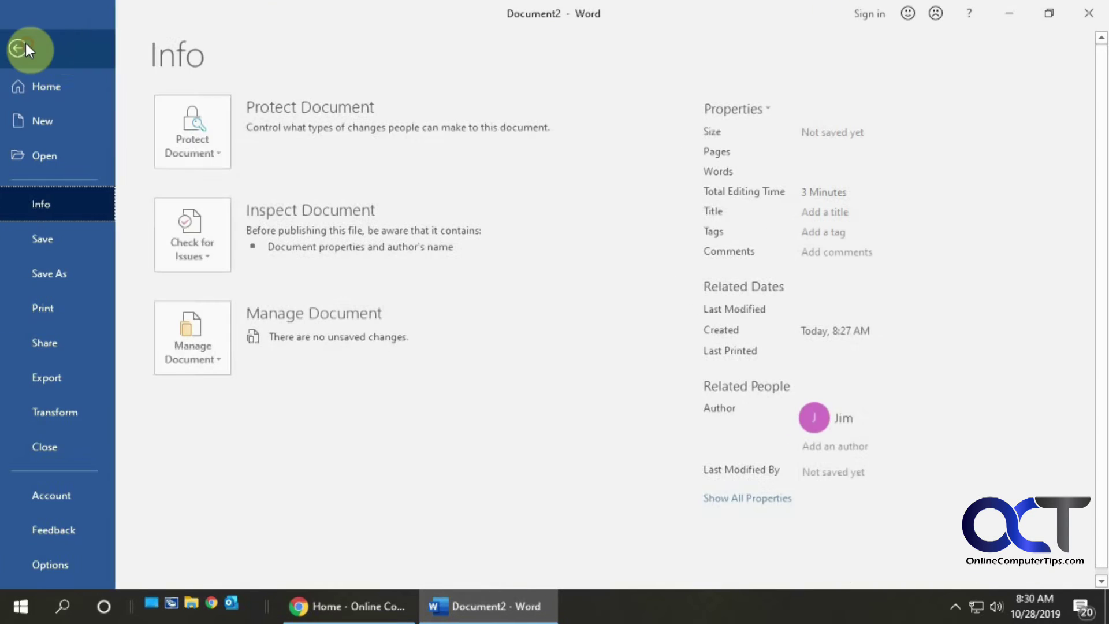
{"action": "left_click", "coordinate": [85, 567]}
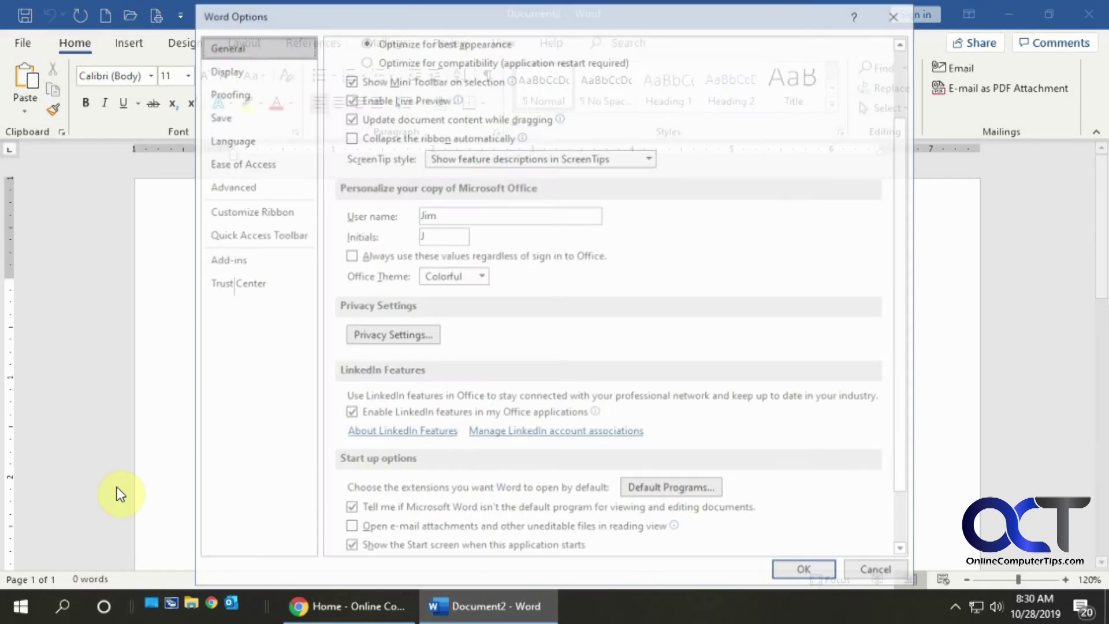
{"action": "left_click", "coordinate": [248, 209]}
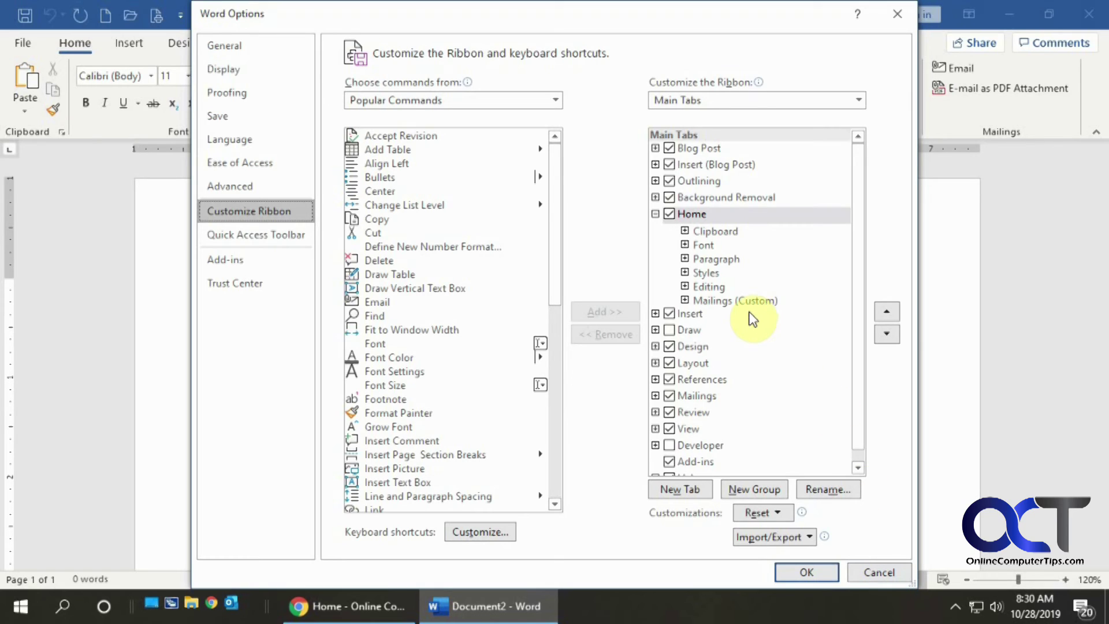
- Remove the Mailings (Custom) group from Home and apply with OK
{"action": "left_click", "coordinate": [722, 301]}
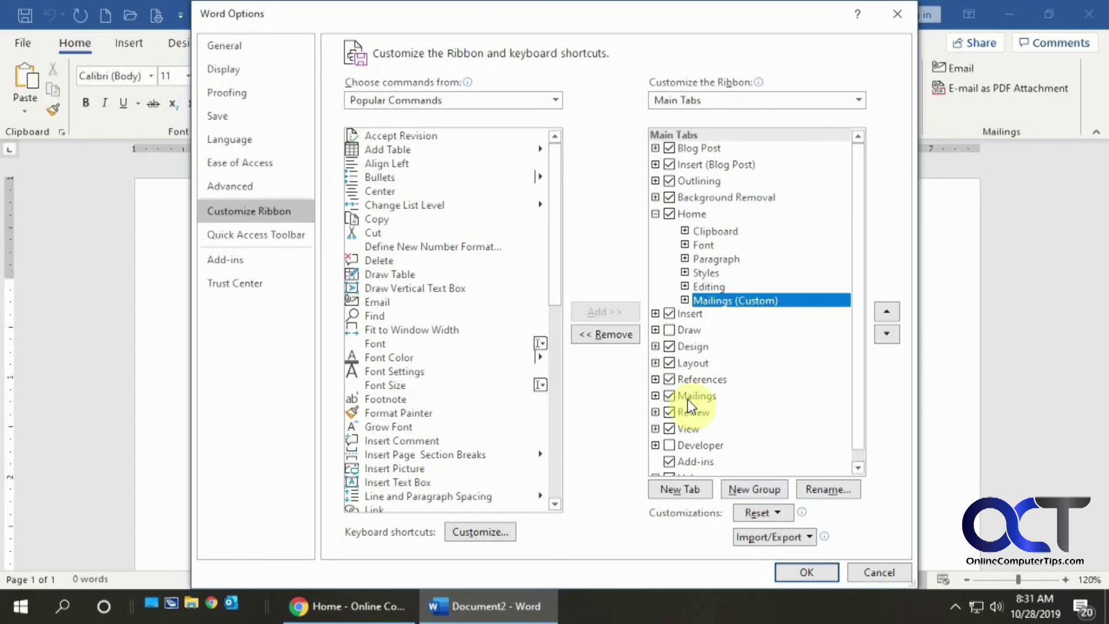
{"action": "left_click", "coordinate": [629, 338]}
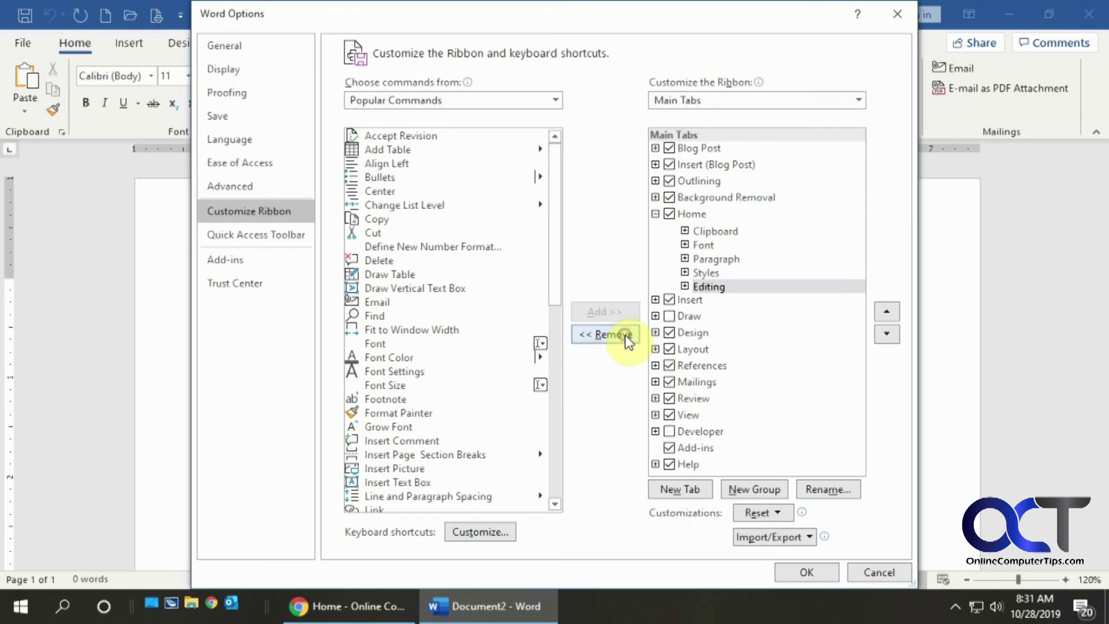
{"action": "left_click", "coordinate": [795, 574]}
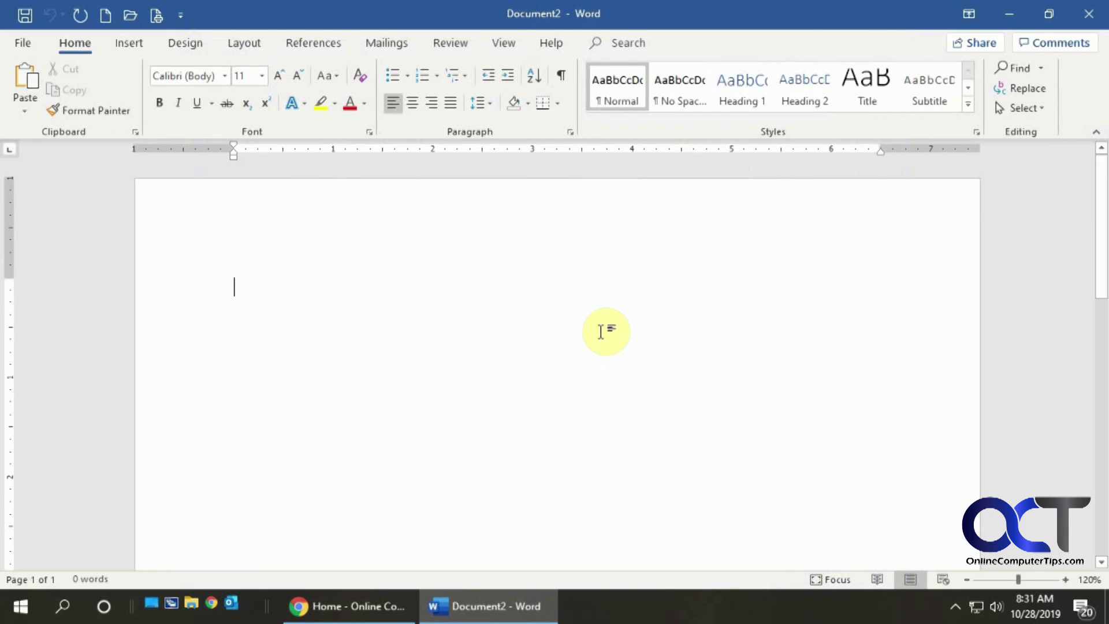